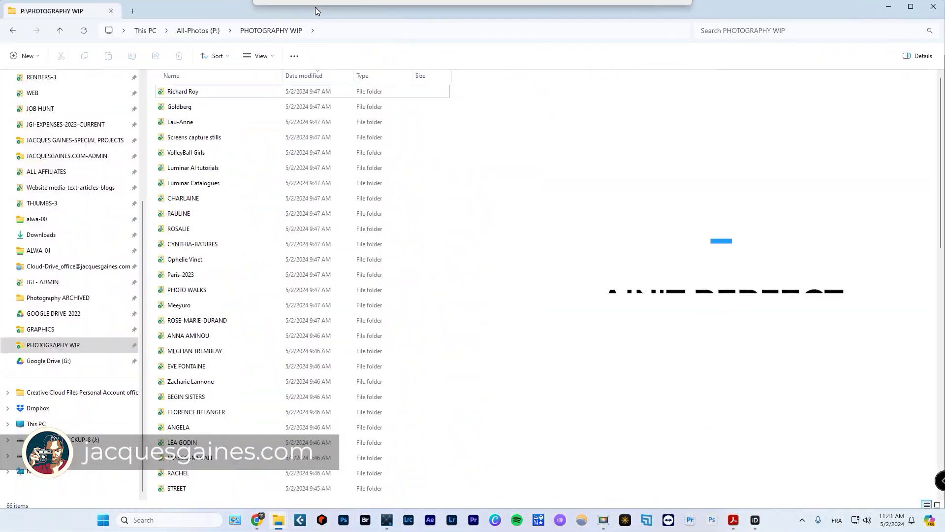
Maximize File Explorer and open the BEGIN SISTERS folder.
{"action": "left_click_drag", "start_coordinate": [521, 38], "coordinate": [443, 7]}
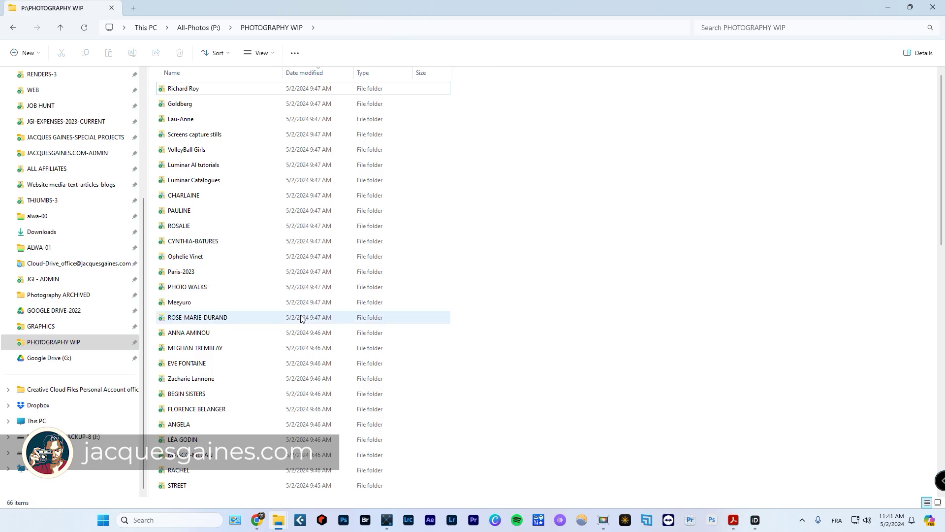
{"action": "scroll", "coordinate": [302, 318], "scroll_direction": "down", "scroll_amount": 1}
{"action": "double_click", "coordinate": [196, 352]}
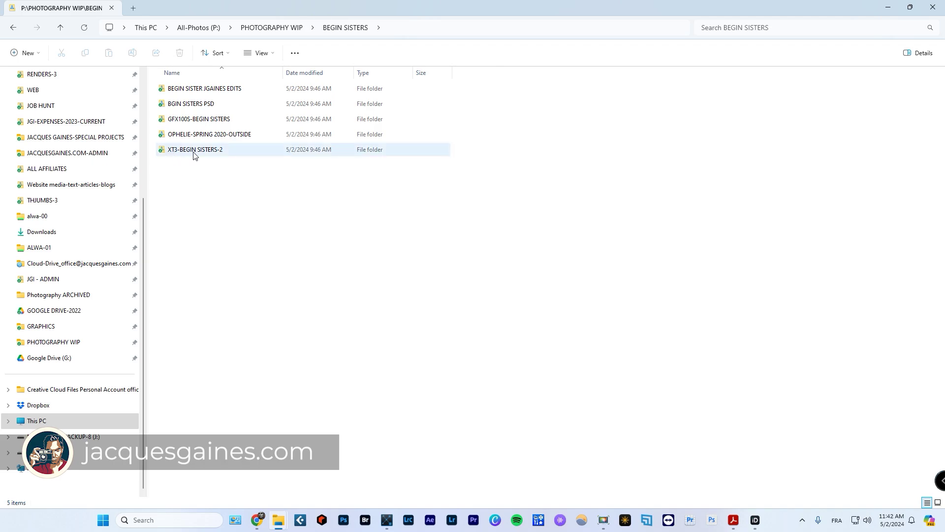
Go back up to PHOTOGRAPHY WIP and page down through its 66 subfolders.
{"action": "mouse_move", "coordinate": [197, 155]}
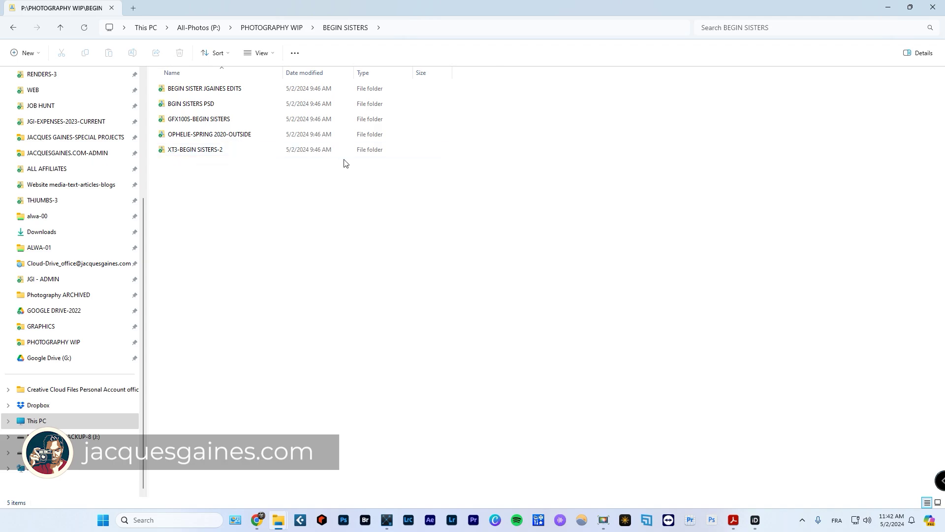
{"action": "mouse_move", "coordinate": [233, 98]}
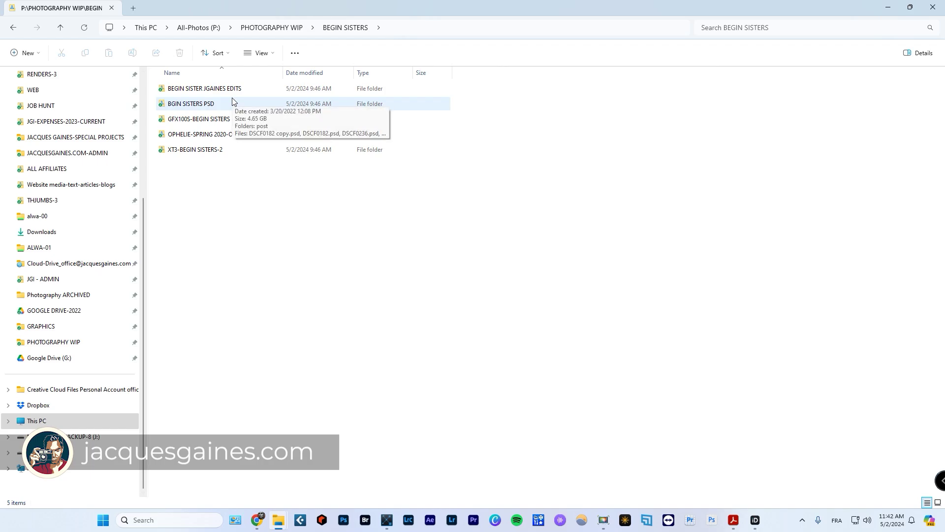
{"action": "left_click", "coordinate": [273, 27]}
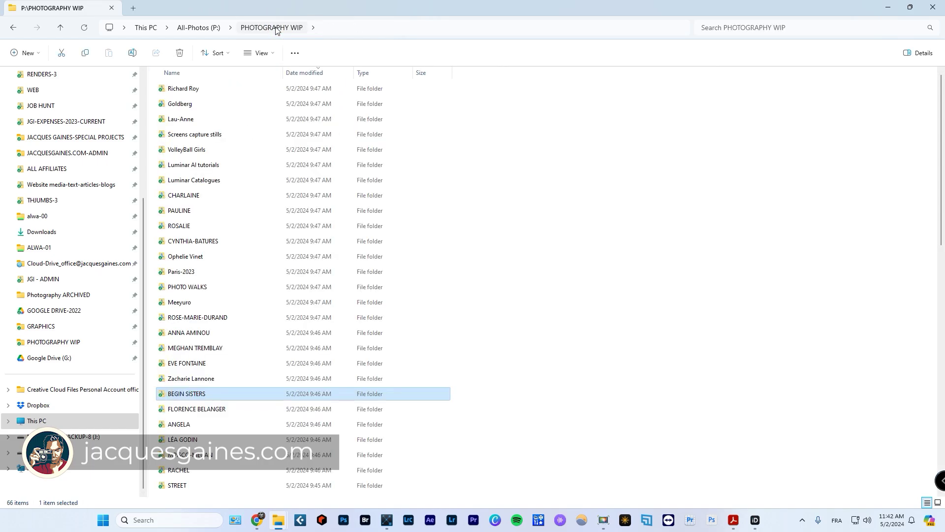
{"action": "mouse_move", "coordinate": [430, 95]}
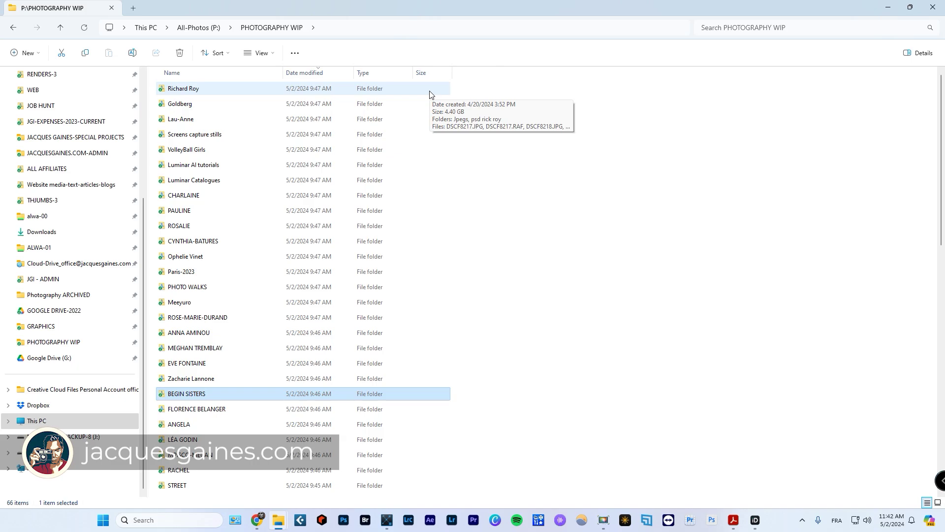
{"action": "key", "text": "Page_Down"}
{"action": "key", "text": "Page_Down"}
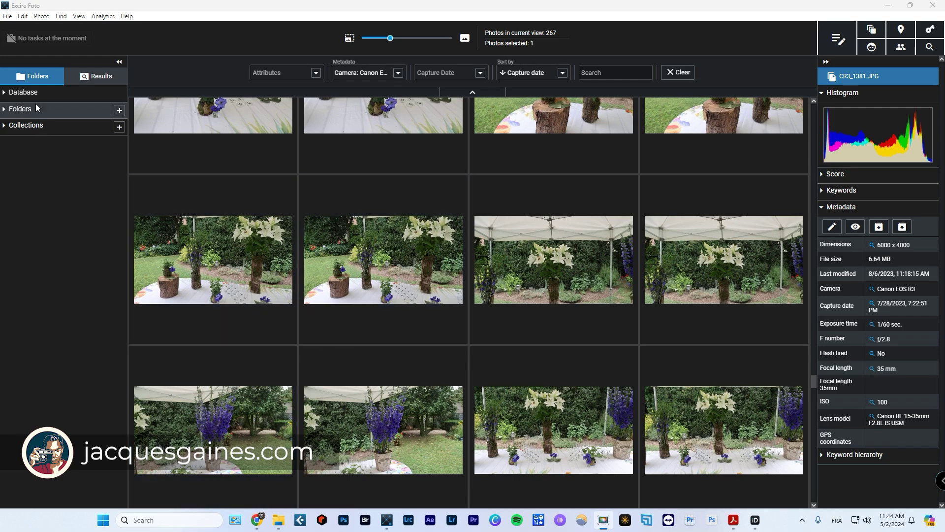
{"action": "mouse_move", "coordinate": [39, 94]}
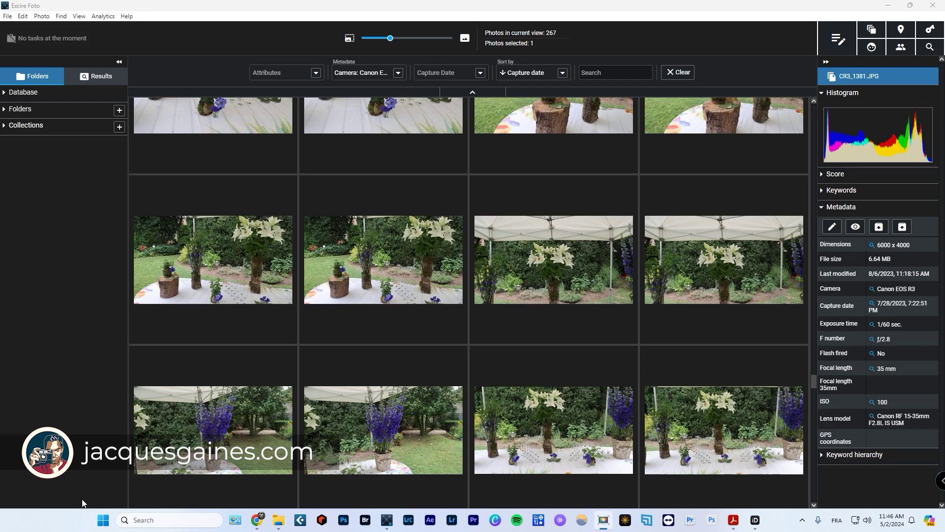
{"action": "mouse_move", "coordinate": [288, 516]}
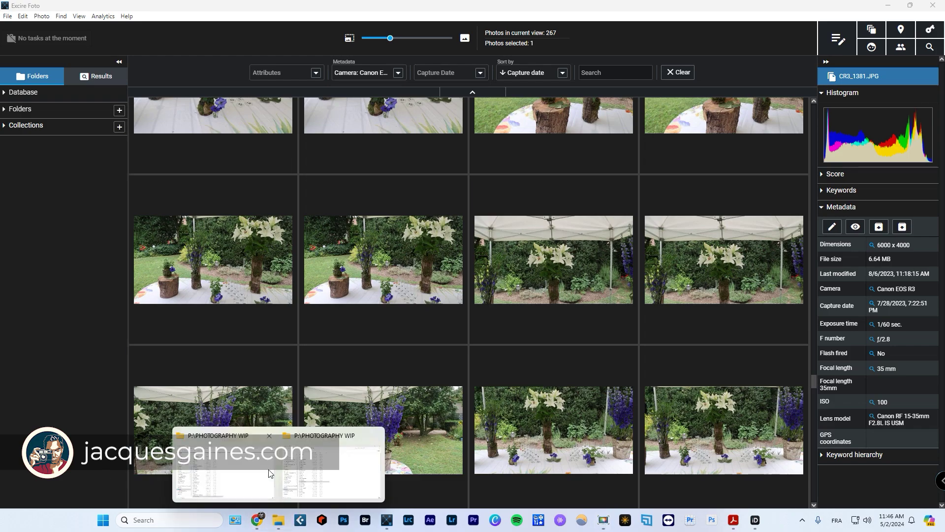
{"action": "left_click", "coordinate": [313, 478]}
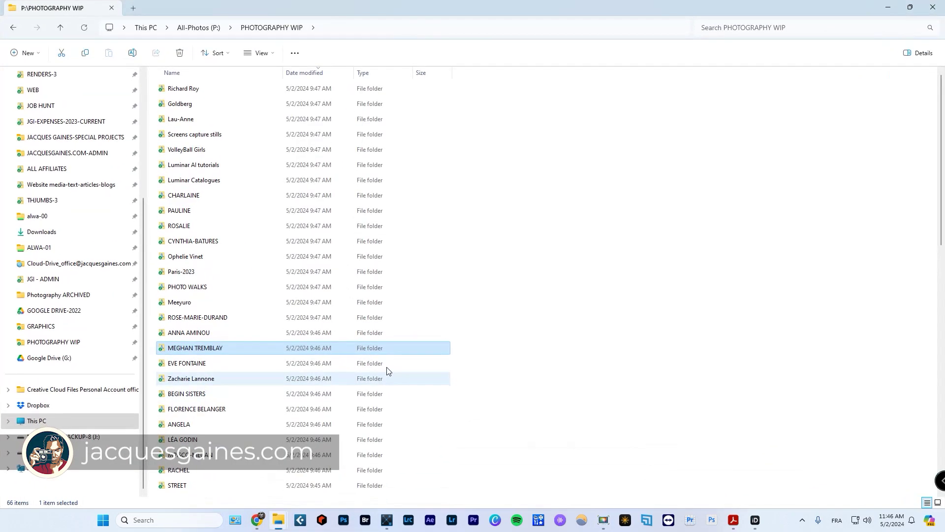
Check PHOTOGRAPHY WIP's properties: 613 GB, 21,408 files, 85 folders.
{"action": "left_click", "coordinate": [66, 346]}
{"action": "right_click", "coordinate": [65, 346]}
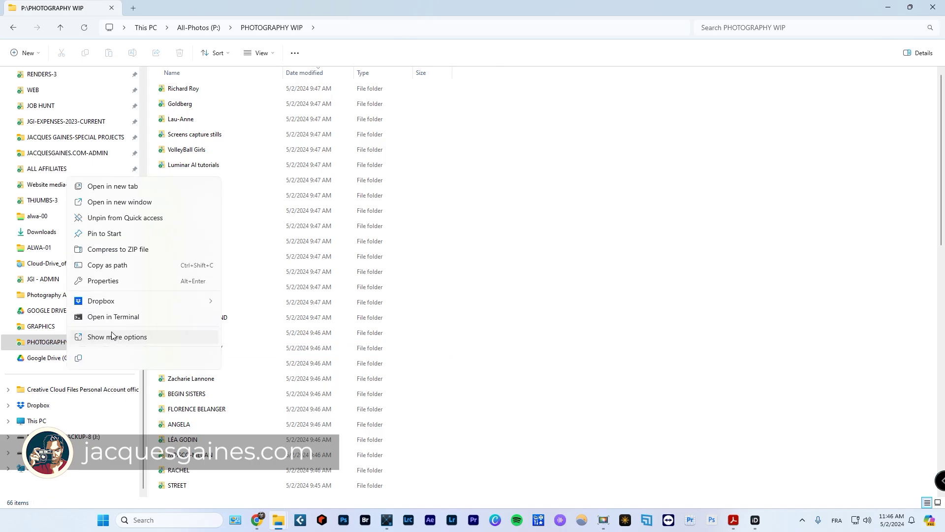
{"action": "left_click", "coordinate": [97, 280]}
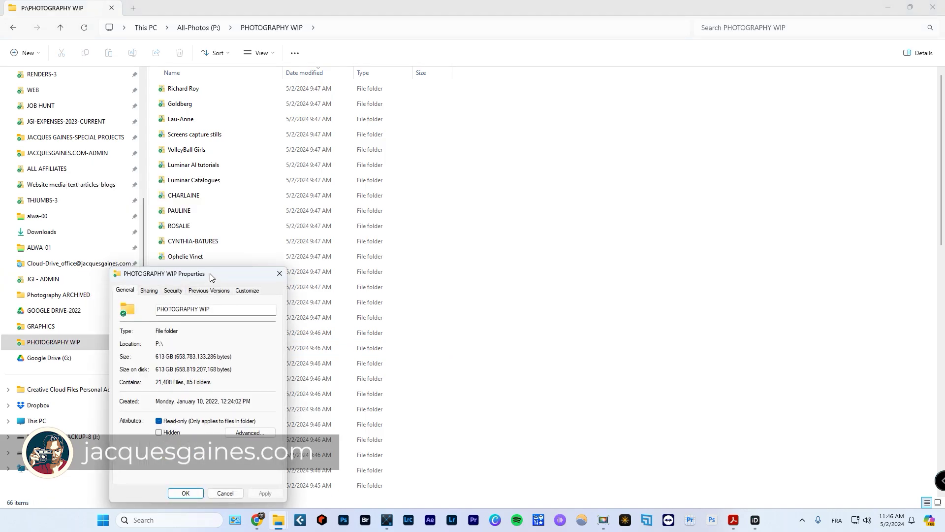
{"action": "left_click_drag", "start_coordinate": [210, 273], "coordinate": [397, 96]}
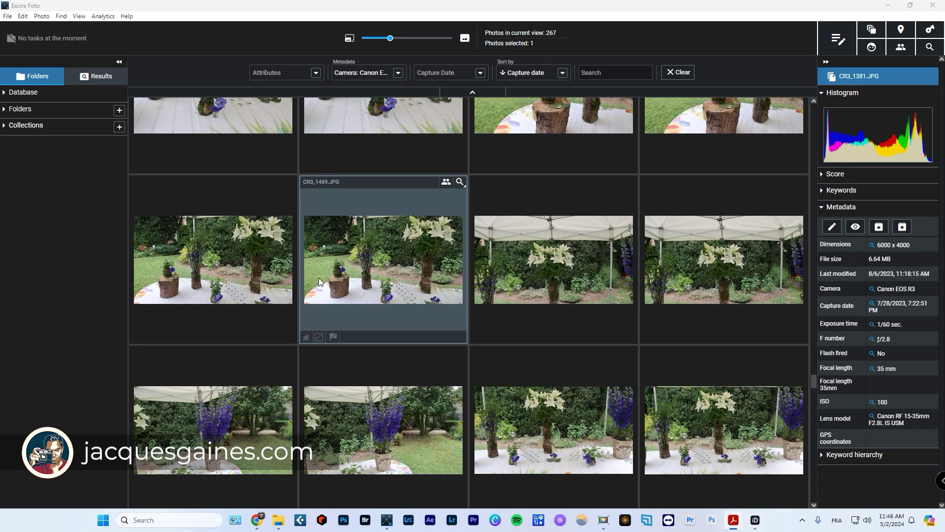
Select lily photo CR3_1468.JPG and show its keywords Flower, Garden, Nature and Plant.
{"action": "left_click", "coordinate": [314, 277]}
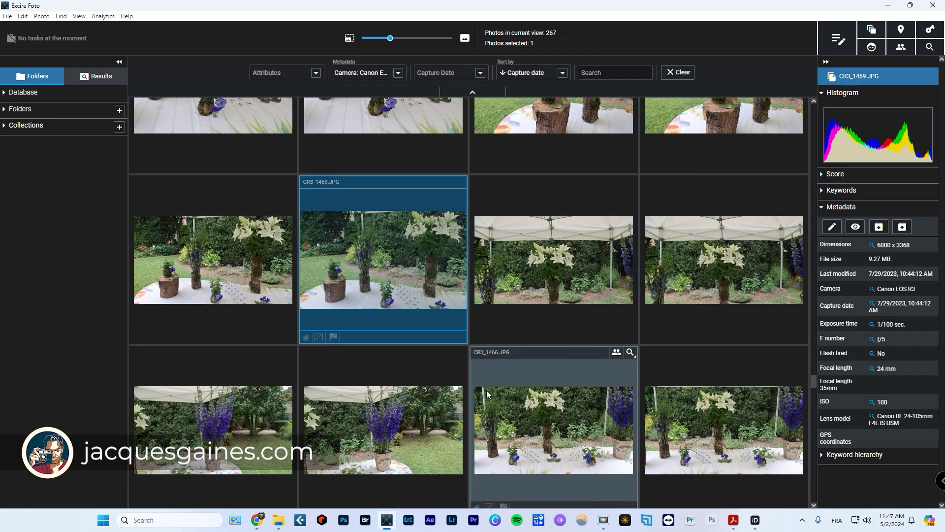
{"action": "left_click", "coordinate": [522, 276]}
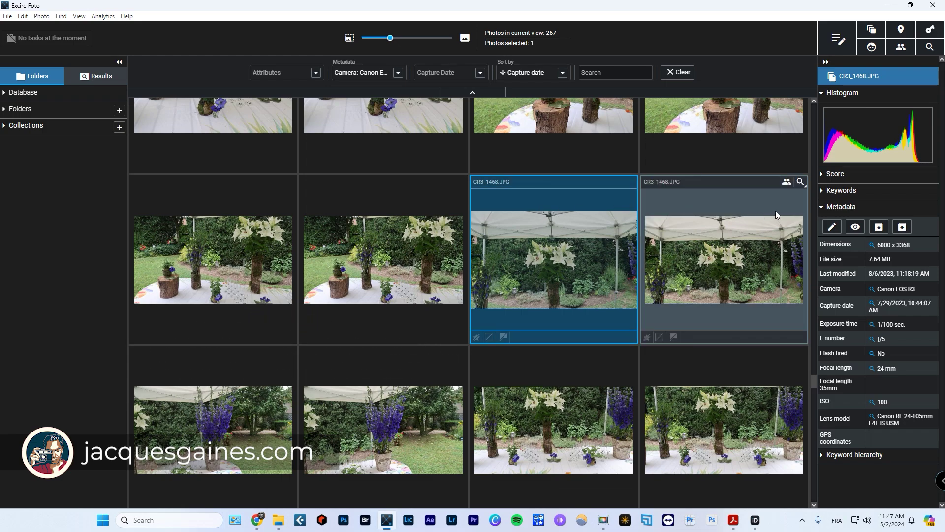
{"action": "left_click", "coordinate": [832, 192]}
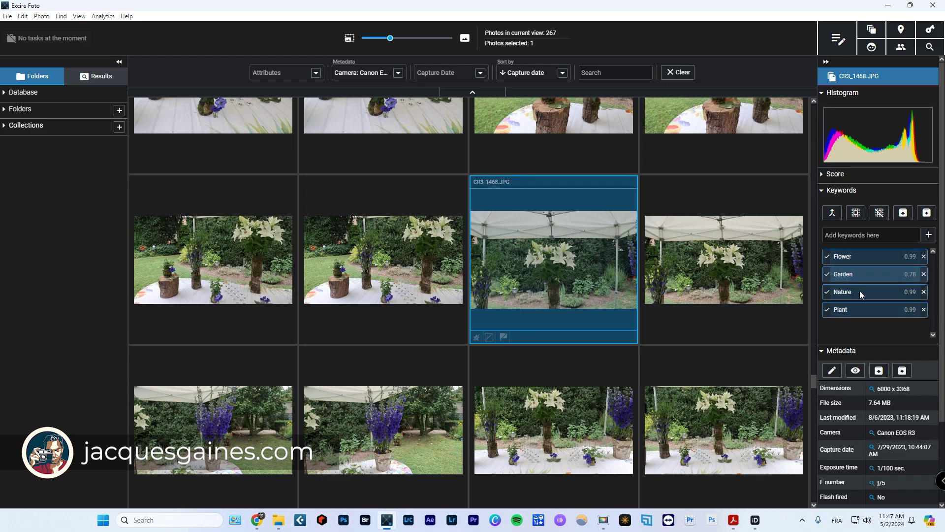
Select the lily photo at the right end of the middle row.
{"action": "left_click", "coordinate": [751, 291]}
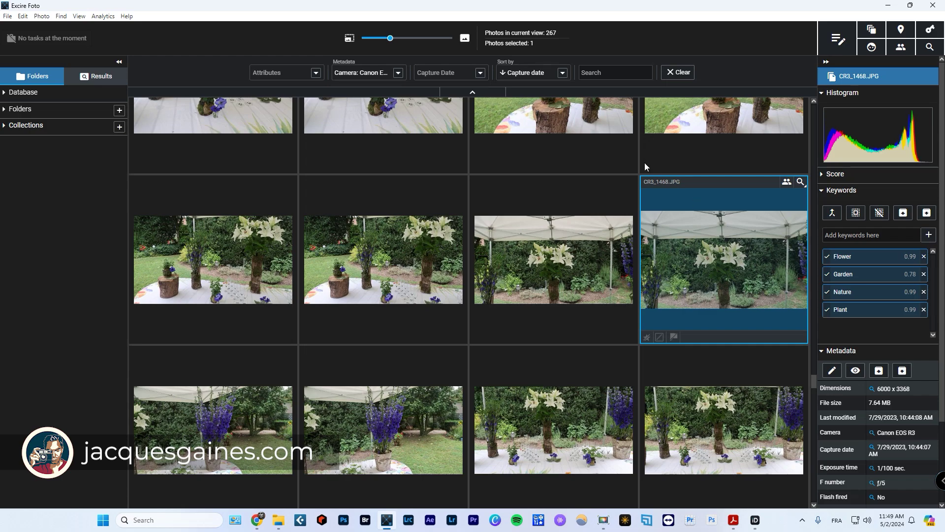
Toggle the Folders tree and target P:\PHOTOGRAPHY WIP with subfolders, analysis and previews.
{"action": "left_click", "coordinate": [63, 111]}
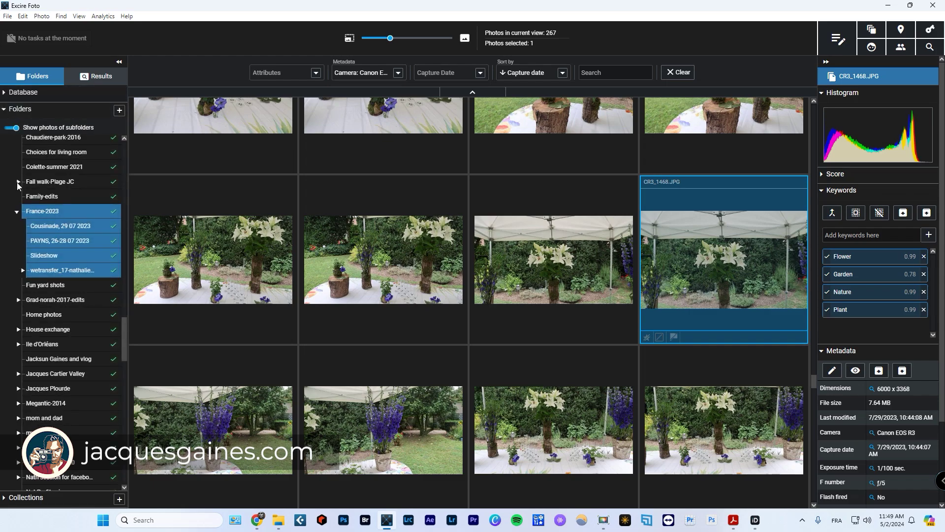
{"action": "left_click", "coordinate": [6, 110]}
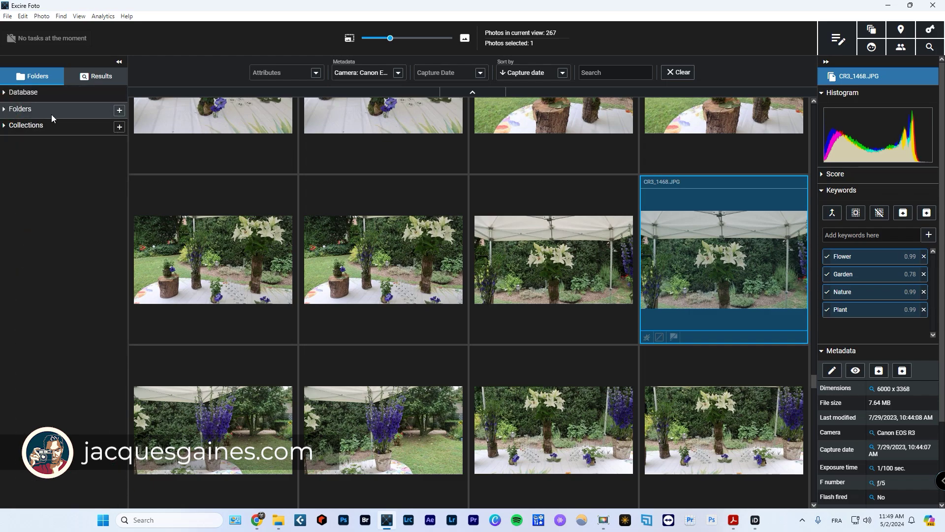
{"action": "mouse_move", "coordinate": [46, 93]}
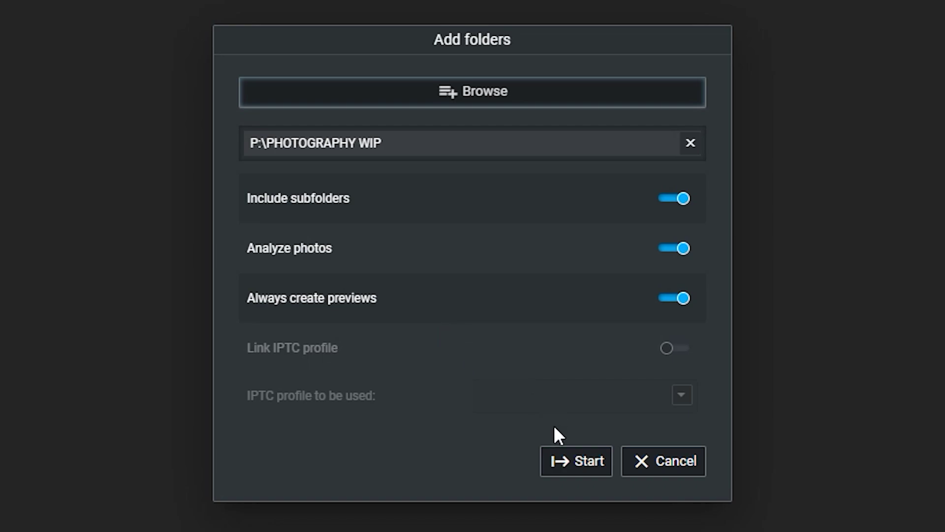
Start importing P:\PHOTOGRAPHY WIP with its subfolders into the library.
{"action": "left_click", "coordinate": [568, 455]}
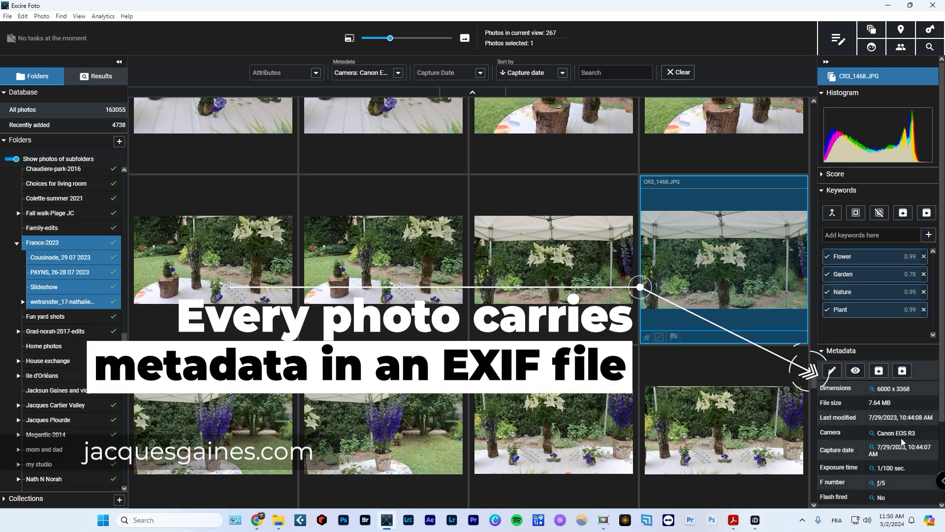
{"action": "scroll", "coordinate": [902, 440], "scroll_direction": "down", "scroll_amount": 1}
{"action": "scroll", "coordinate": [902, 442], "scroll_direction": "down", "scroll_amount": 3}
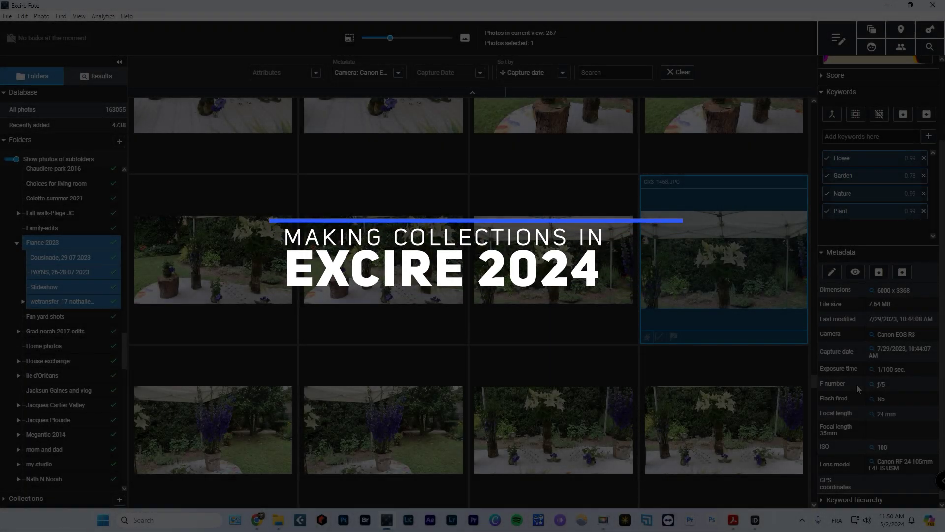
{"action": "left_click", "coordinate": [14, 93]}
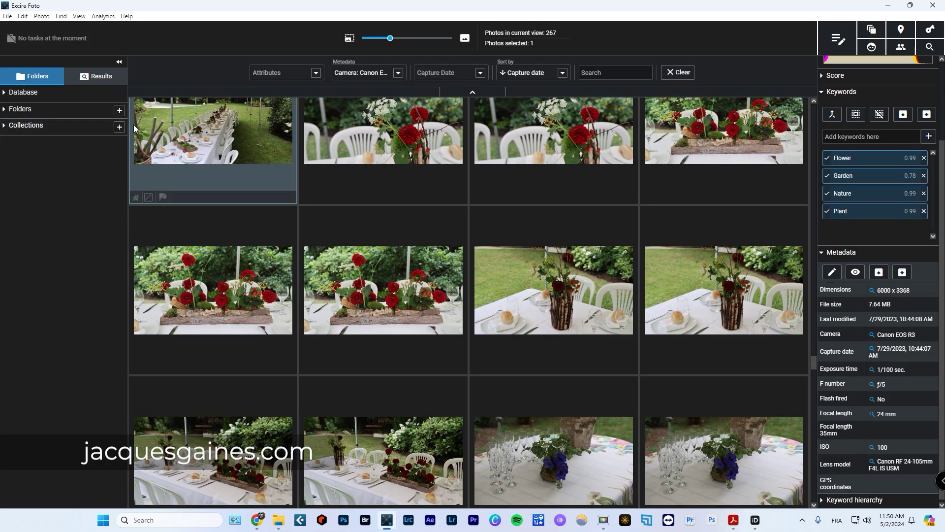
Add a new collection named 'My favorite flowers' under Collections.
{"action": "left_click", "coordinate": [120, 127]}
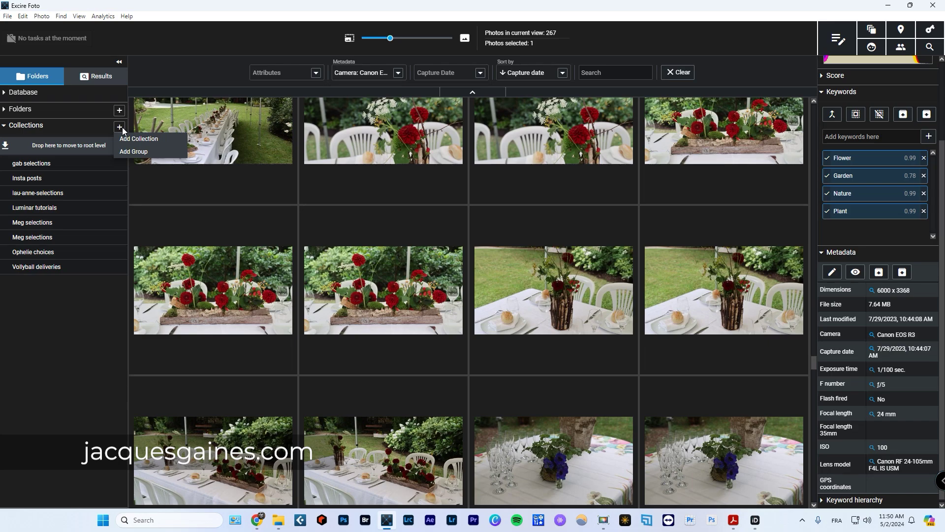
{"action": "left_click", "coordinate": [156, 138]}
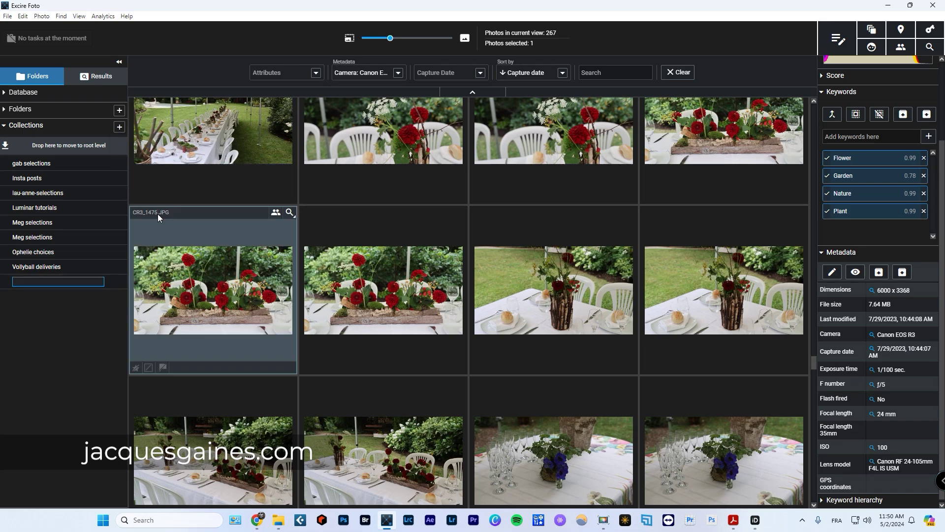
{"action": "type", "text": "My favo"}
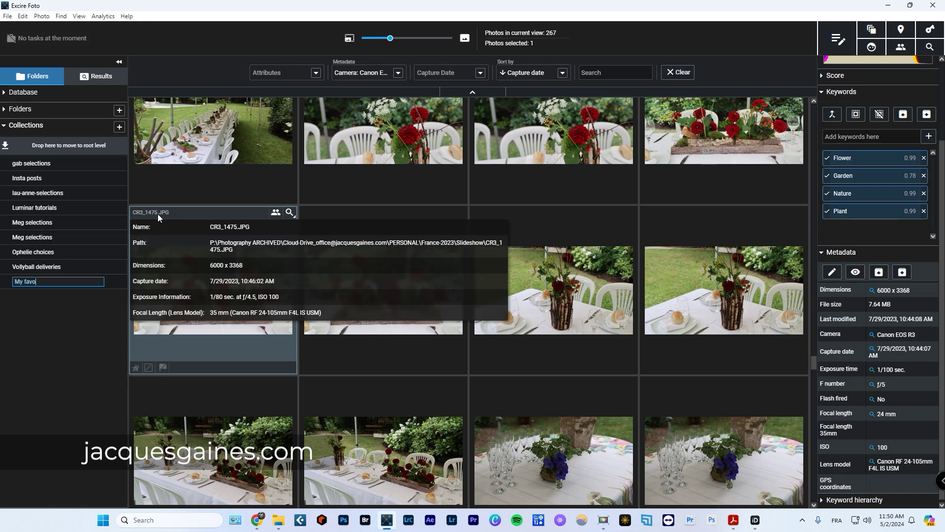
{"action": "type", "text": "rite flowers"}
{"action": "left_click", "coordinate": [45, 369]}
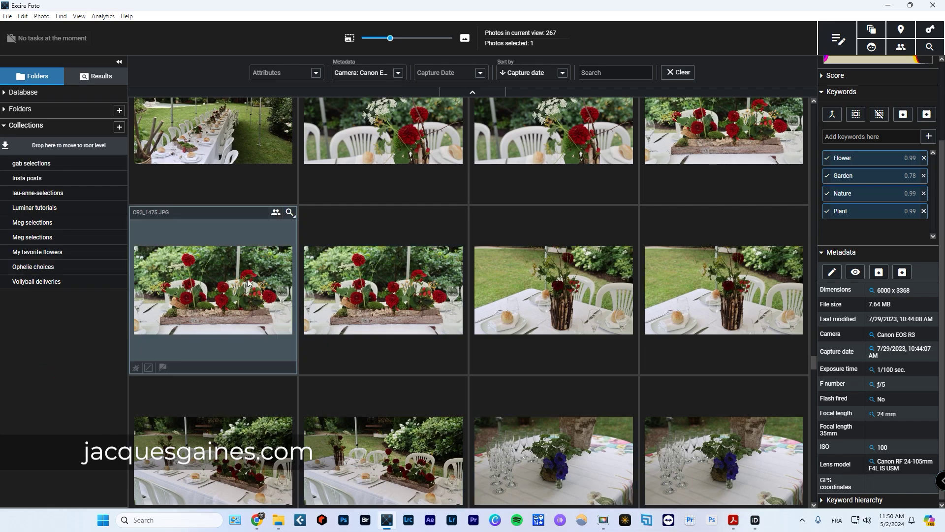
Add both CR3_1475 red-flower photos to My favorite flowers, then select CR3_1474.
{"action": "left_click", "coordinate": [229, 290]}
{"action": "left_click", "coordinate": [386, 311], "text": "ctrl"}
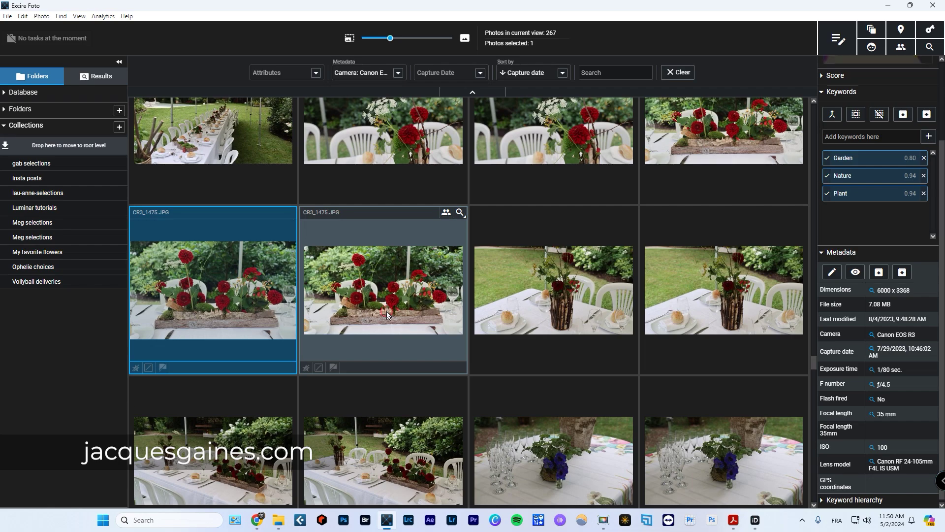
{"action": "right_click", "coordinate": [364, 278]}
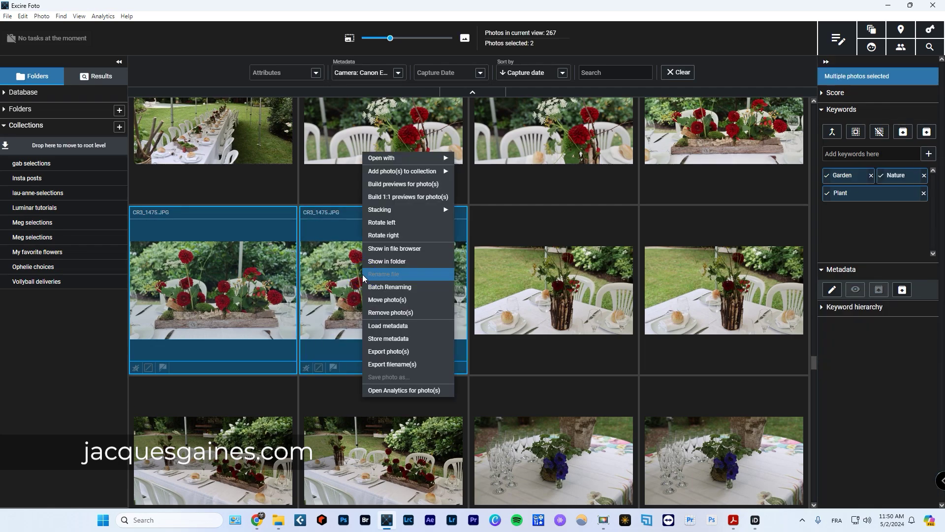
{"action": "mouse_move", "coordinate": [398, 177]}
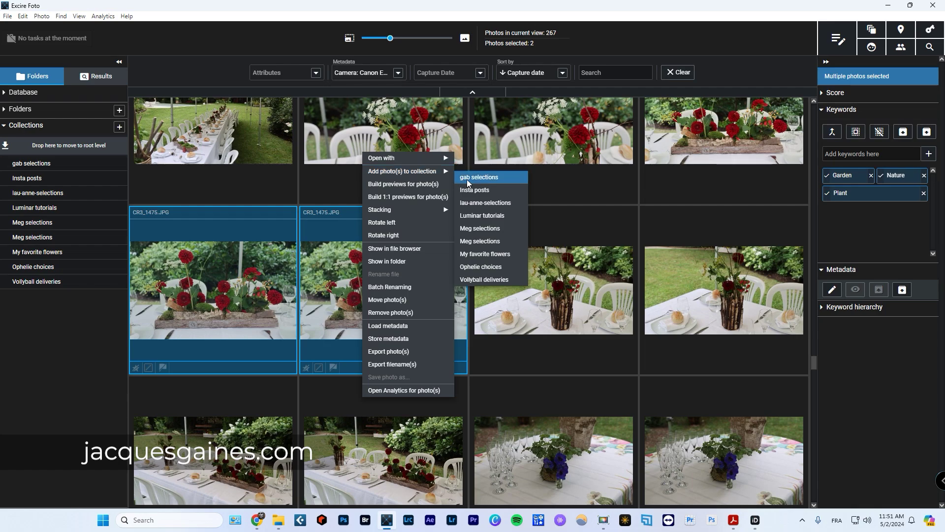
{"action": "left_click", "coordinate": [480, 253]}
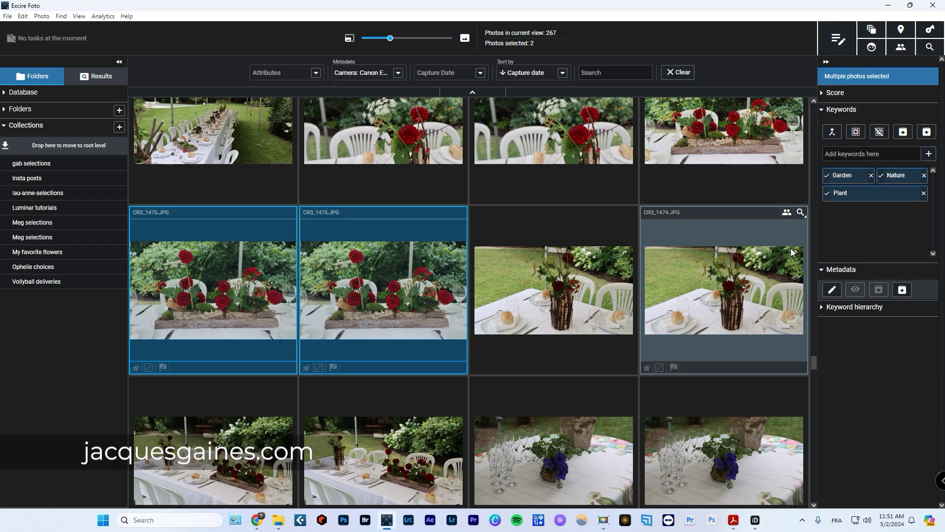
{"action": "left_click", "coordinate": [552, 295]}
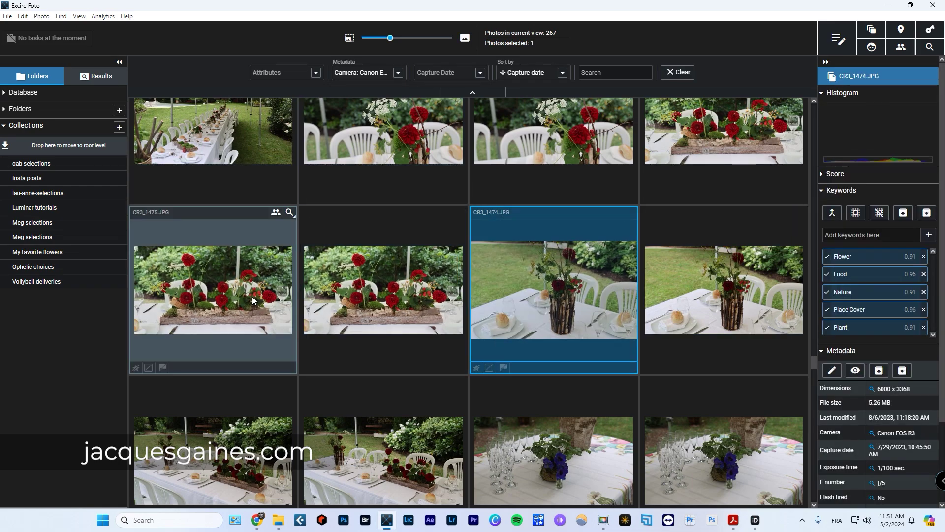
Browse Vollyball deliveries and Luminar tutorials, then open My favorite flowers.
{"action": "left_click", "coordinate": [55, 281]}
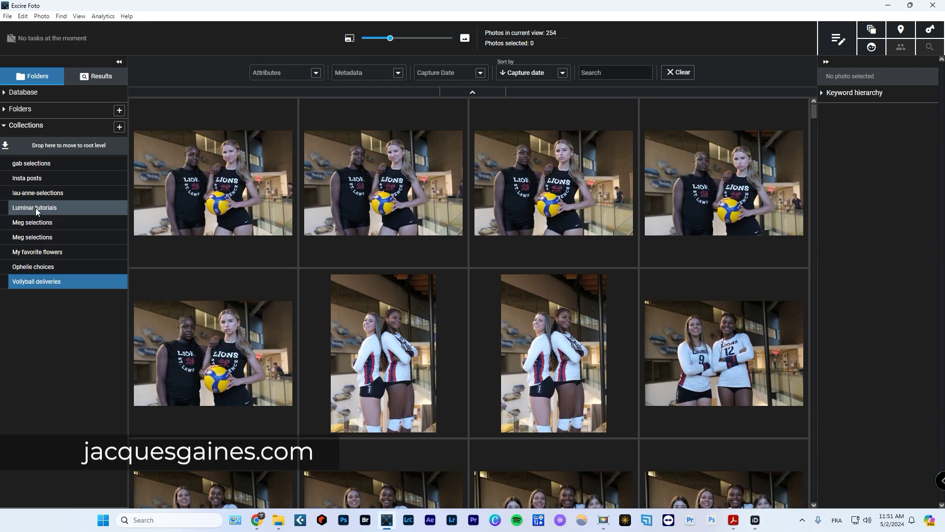
{"action": "left_click", "coordinate": [36, 207]}
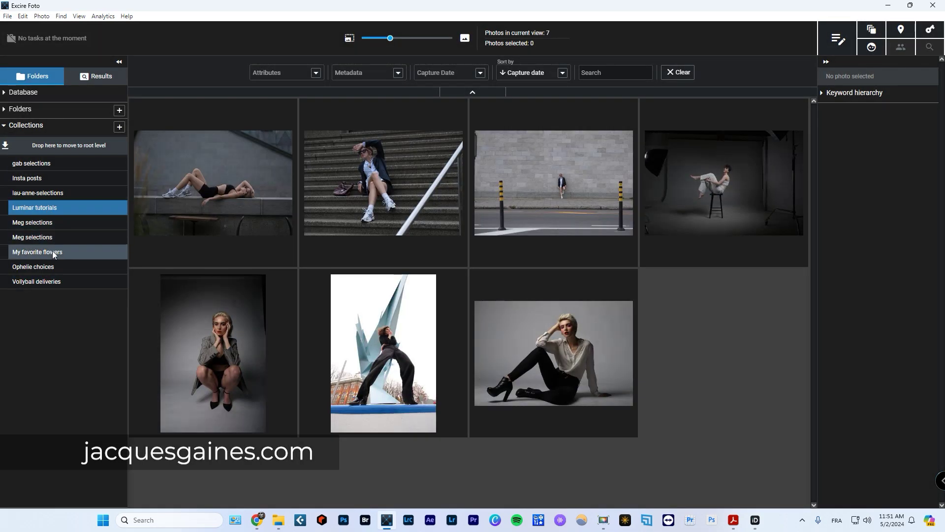
{"action": "left_click", "coordinate": [54, 253]}
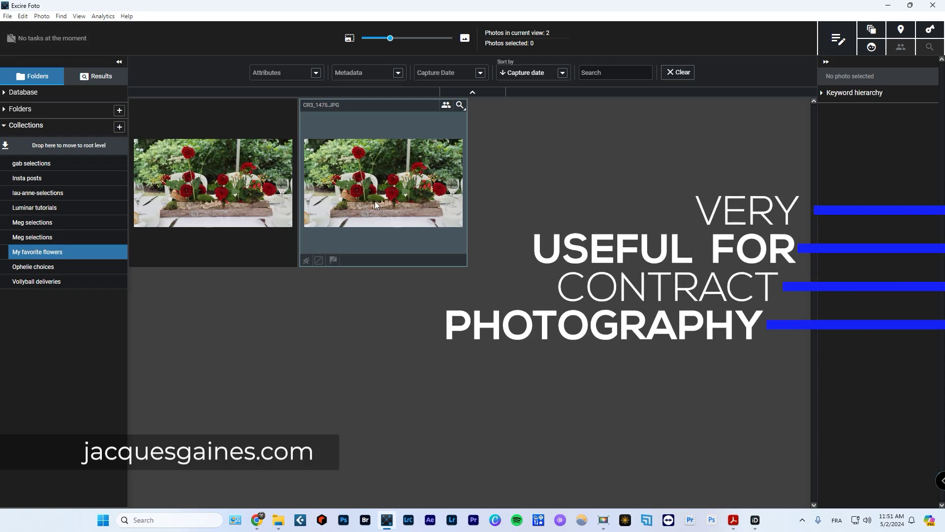
{"action": "right_click", "coordinate": [79, 250]}
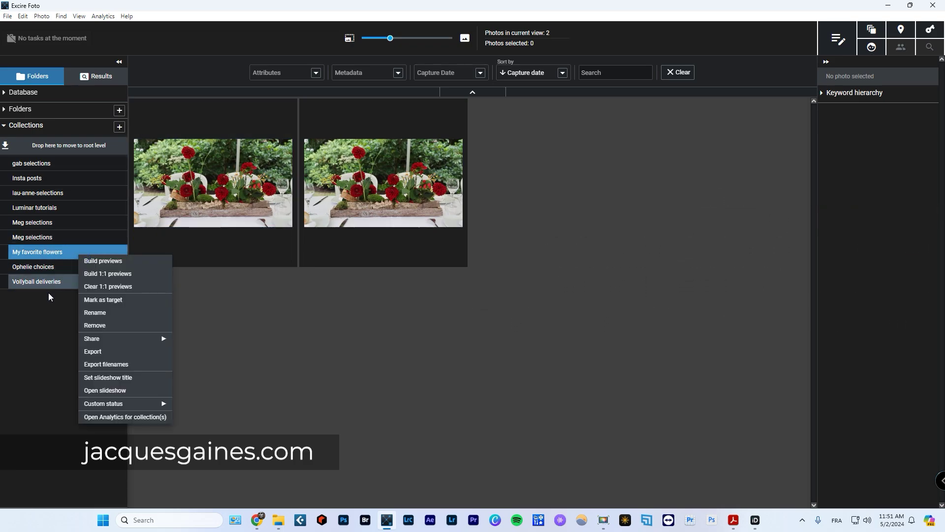
Dismiss the collection menu, collapse Collections and expand the folder tree.
{"action": "left_click", "coordinate": [51, 307]}
{"action": "left_click", "coordinate": [4, 126]}
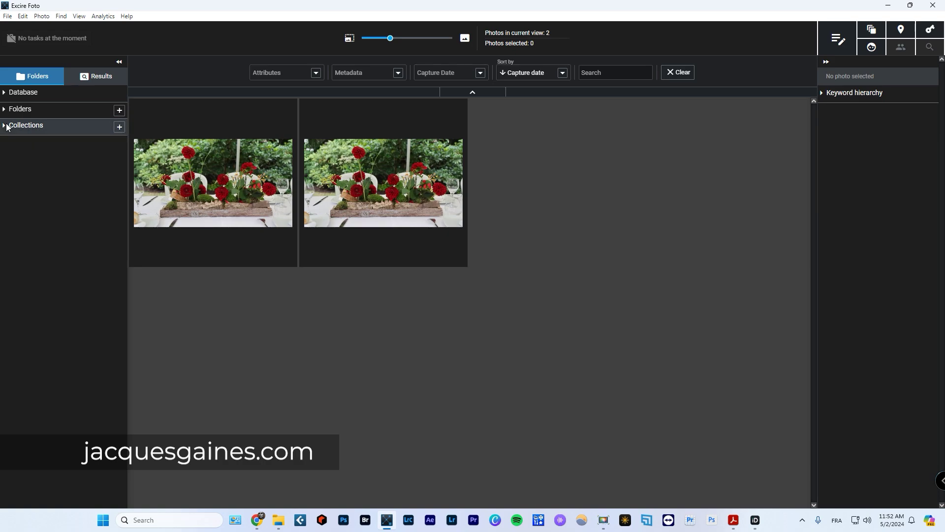
{"action": "left_click", "coordinate": [6, 112]}
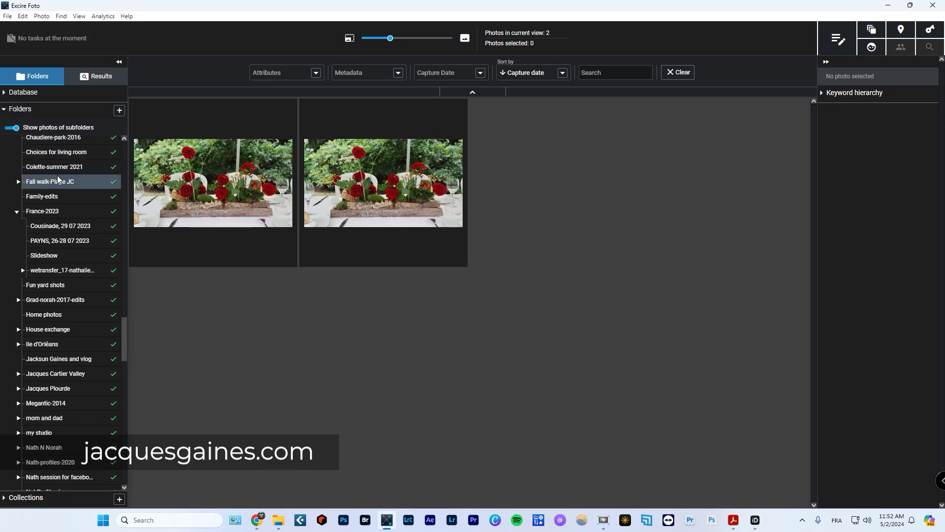
Show the 139 autumn photos of the Fall walk-Plage JC folder in the grid.
{"action": "mouse_move", "coordinate": [57, 175]}
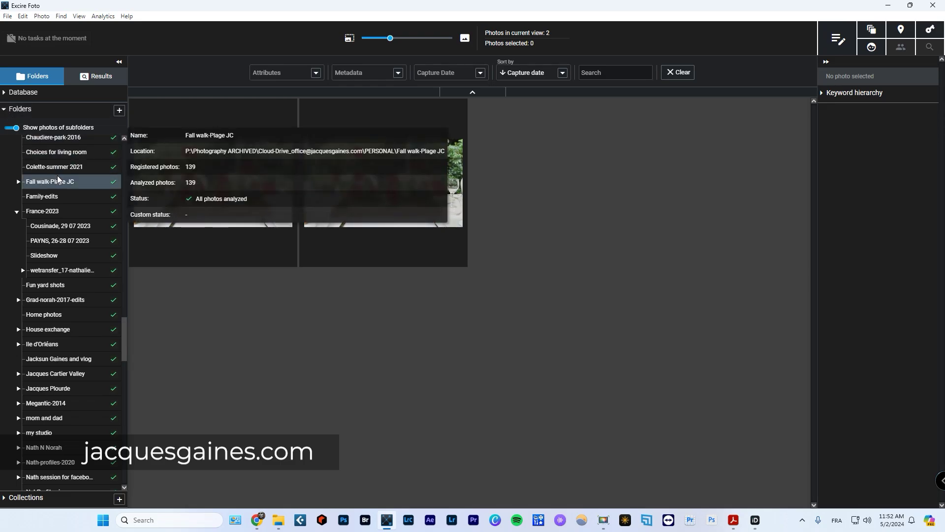